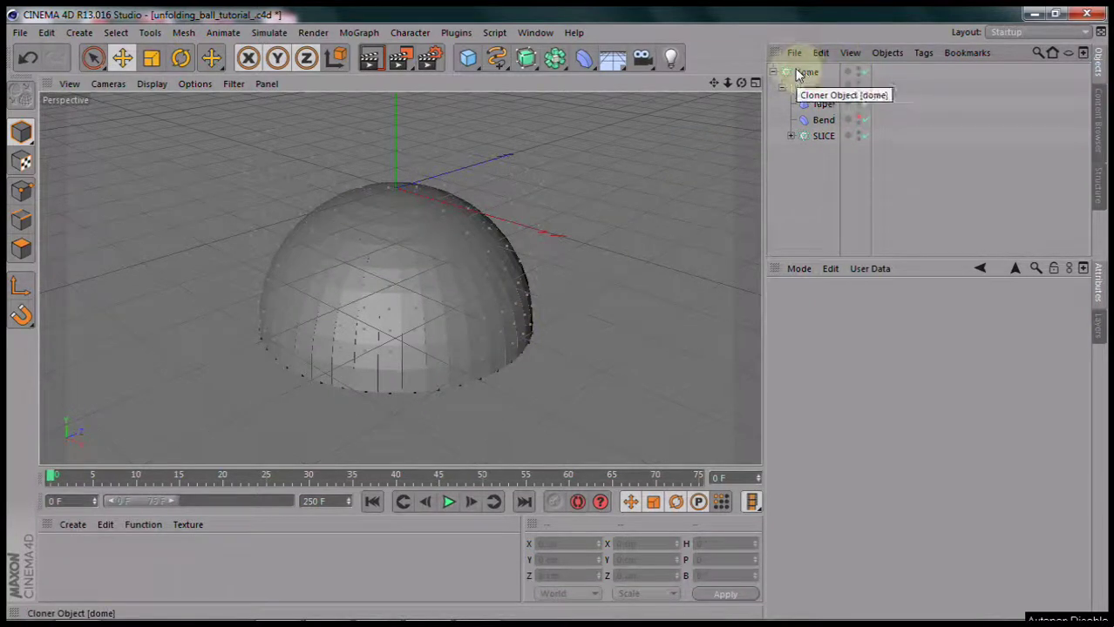
Select the SLICE cloner and open the MoGraph effector list.
{"action": "left_click", "coordinate": [823, 137]}
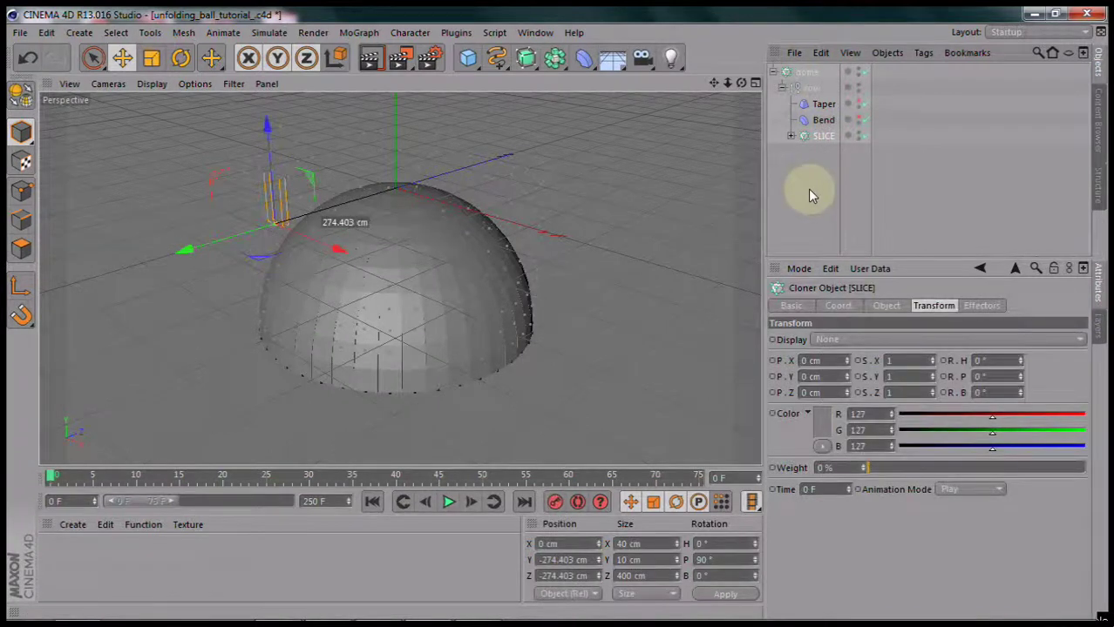
{"action": "left_click", "coordinate": [359, 33]}
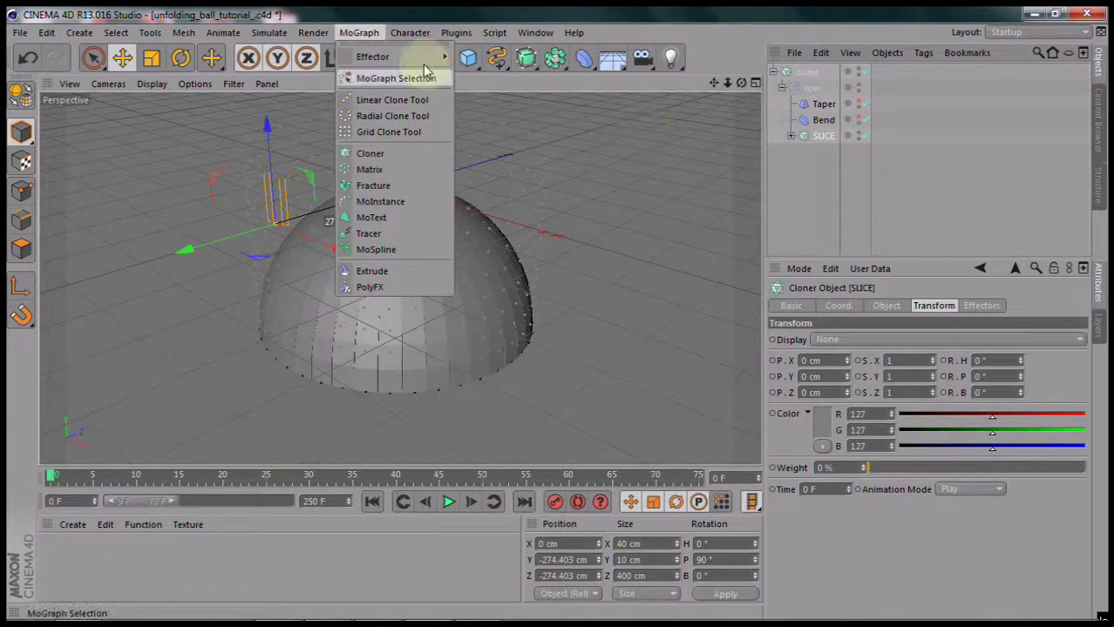
{"action": "mouse_move", "coordinate": [373, 56]}
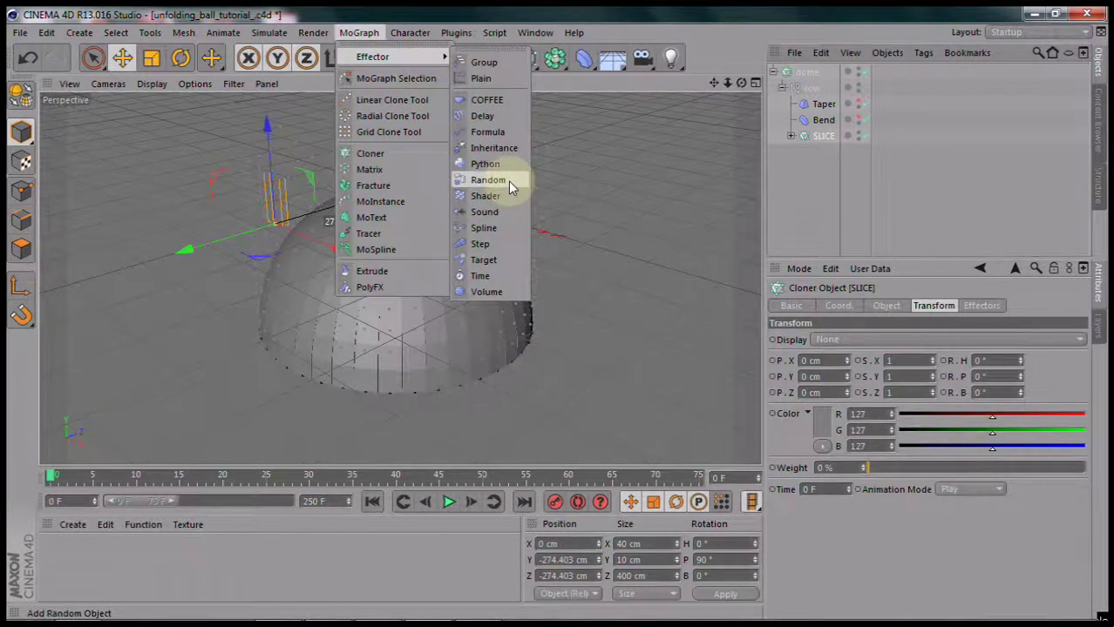
Add a Random effector with Position randomization off and Rotation randomization on.
{"action": "left_click", "coordinate": [509, 180]}
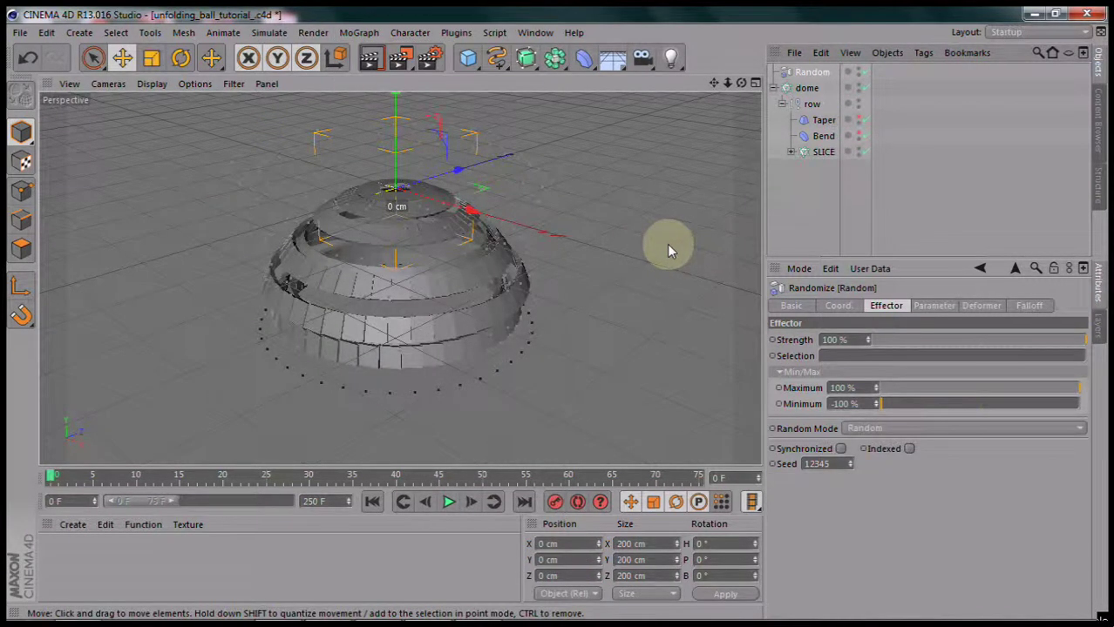
{"action": "left_click", "coordinate": [931, 305]}
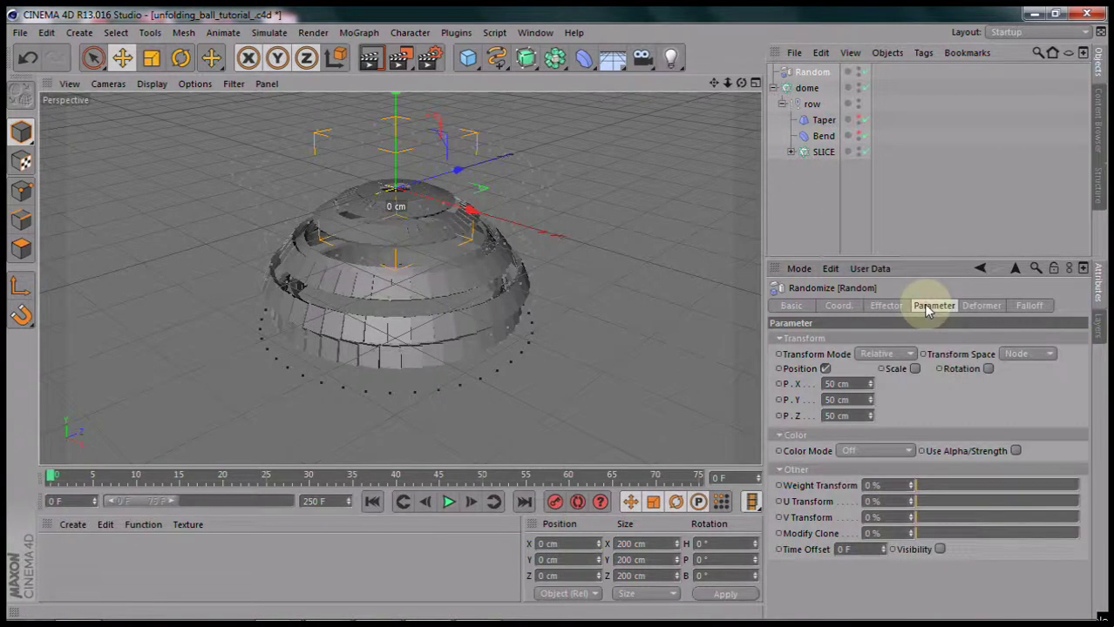
{"action": "left_click", "coordinate": [896, 309]}
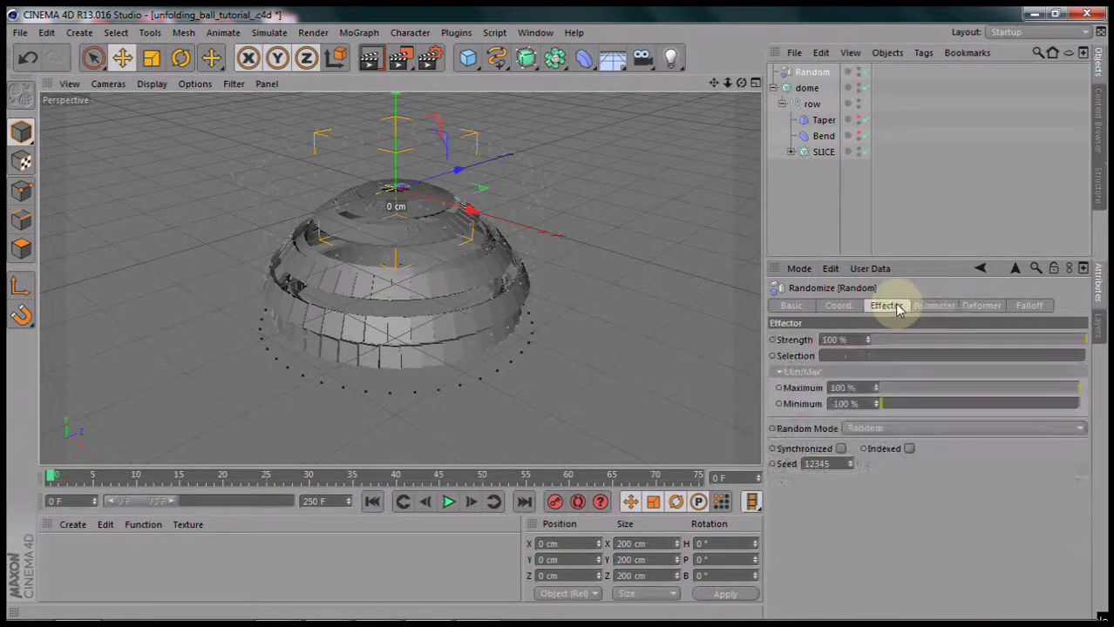
{"action": "left_click", "coordinate": [938, 306]}
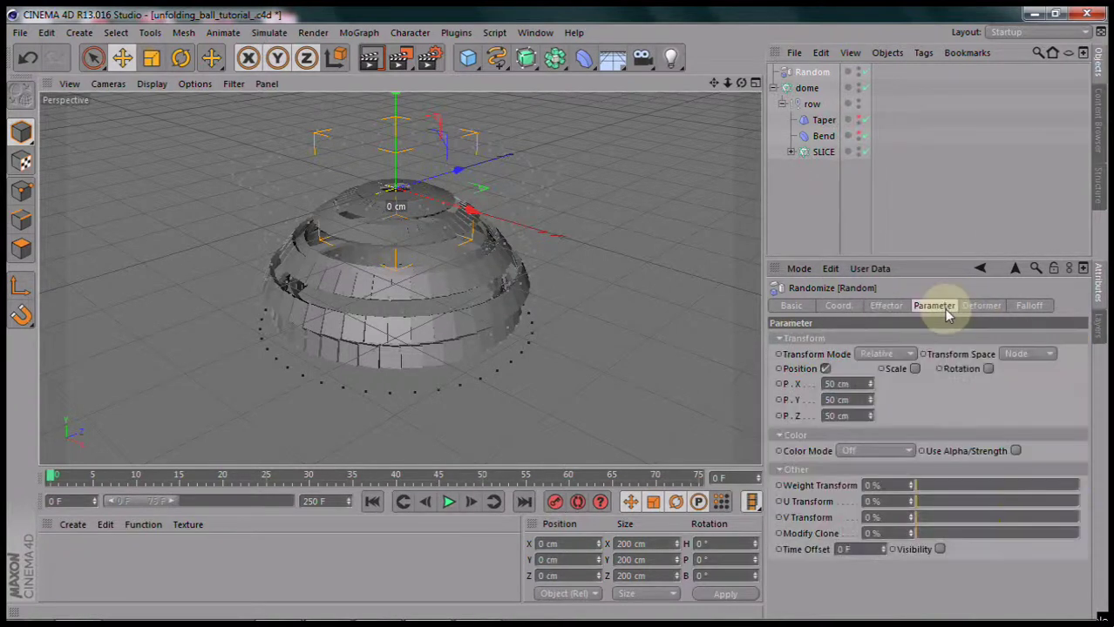
{"action": "left_click", "coordinate": [825, 368]}
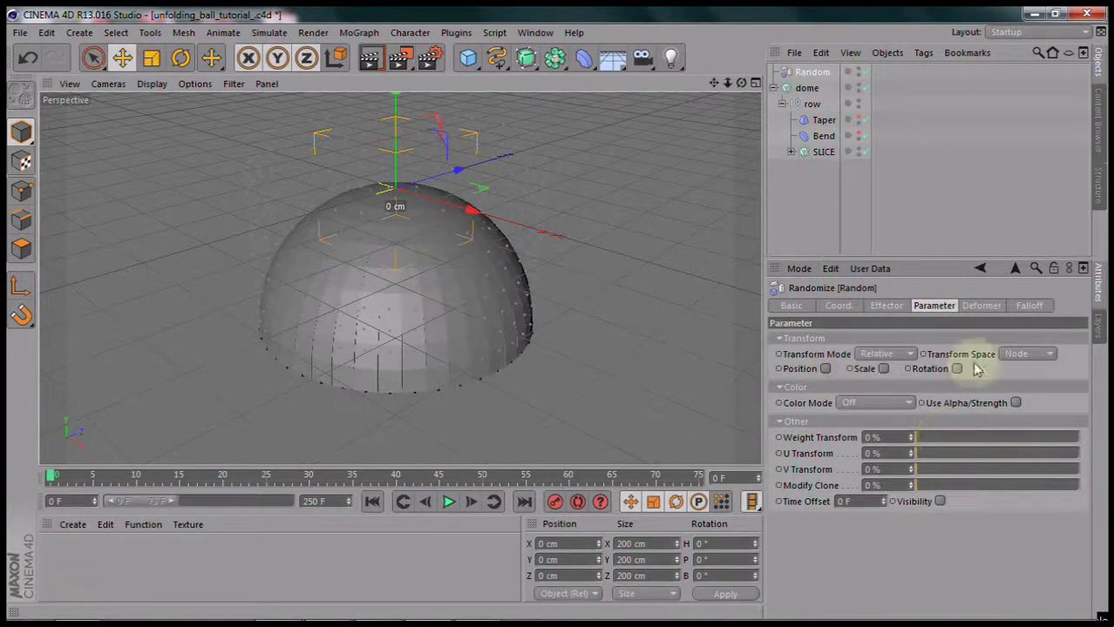
{"action": "left_click", "coordinate": [956, 370]}
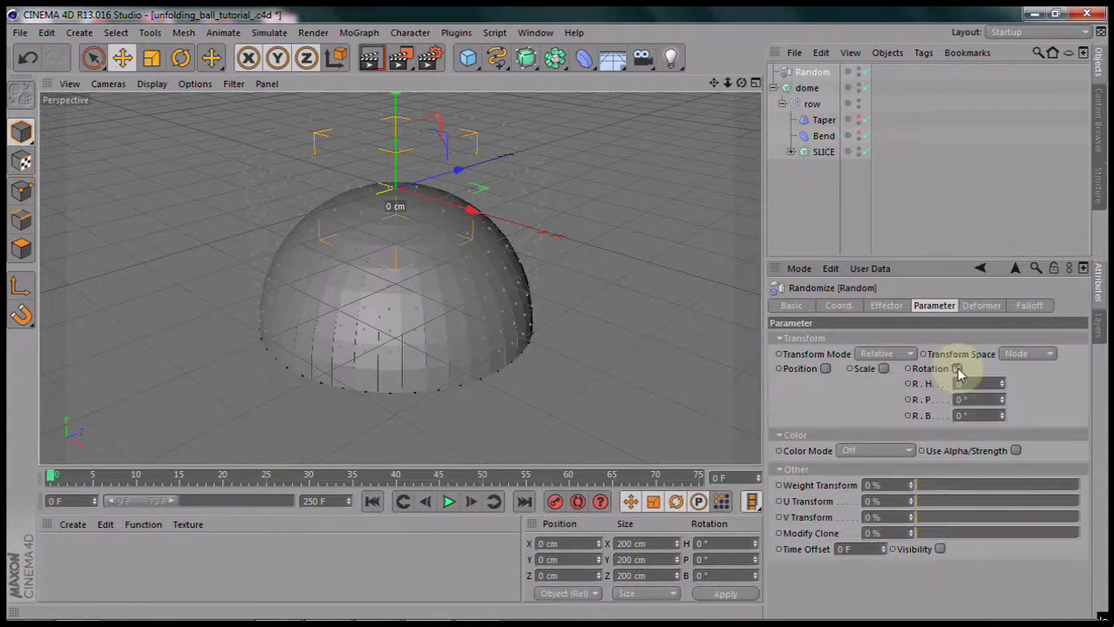
Raise the Random effector's R.P rotation to 146°.
{"action": "left_click_drag", "start_coordinate": [1002, 400], "coordinate": [1003, 407]}
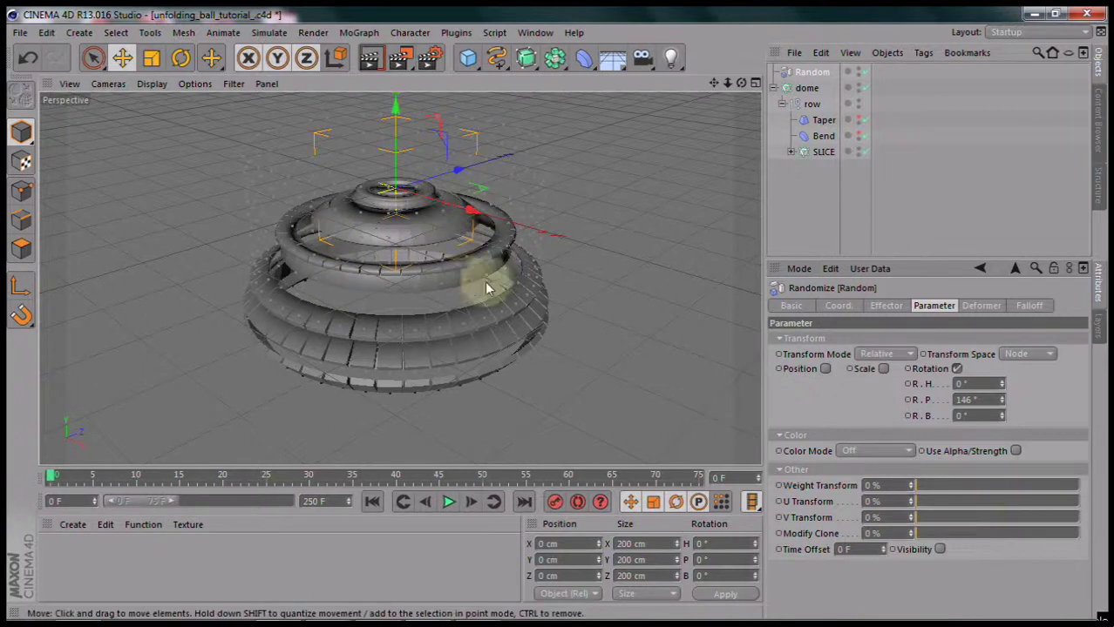
Set the SLICE cloner's Transform Display option to Weight.
{"action": "left_click", "coordinate": [824, 154]}
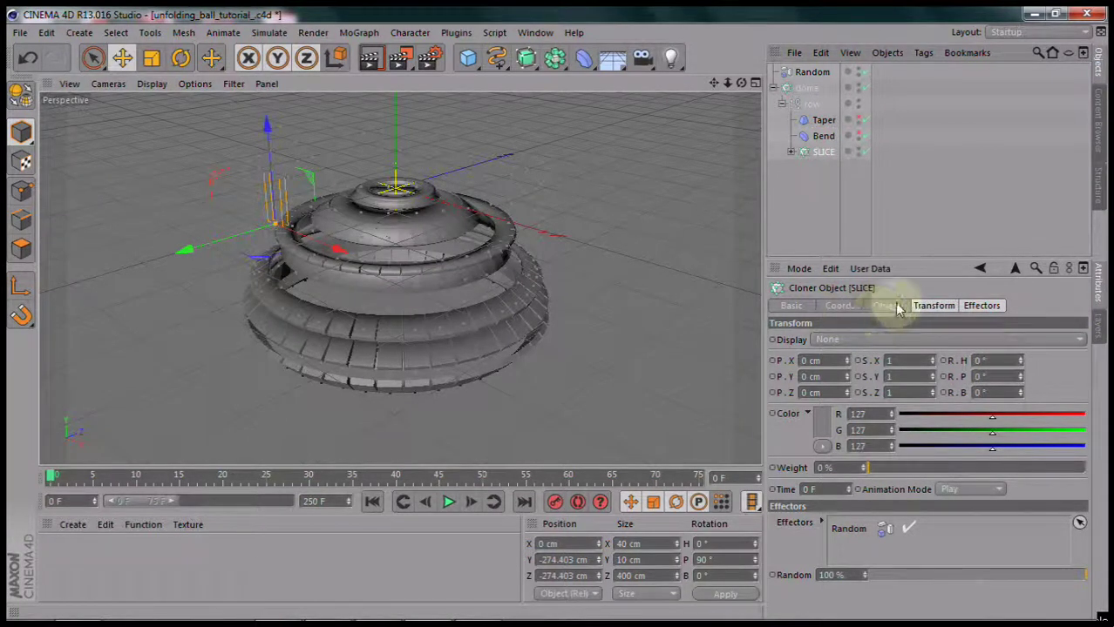
{"action": "left_click", "coordinate": [929, 307]}
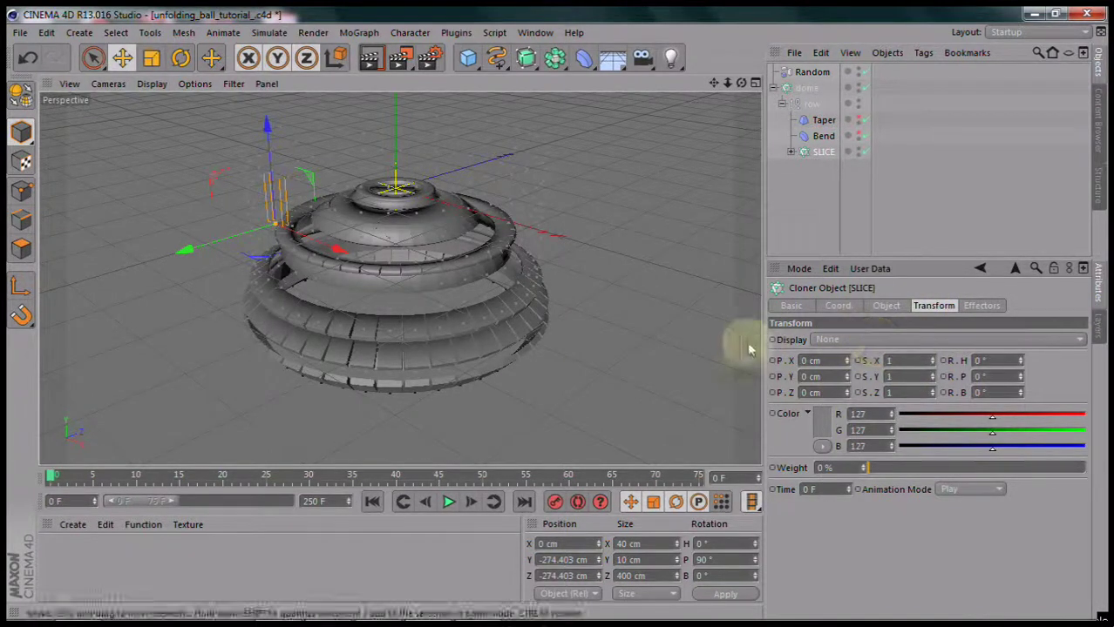
{"action": "left_click", "coordinate": [853, 341]}
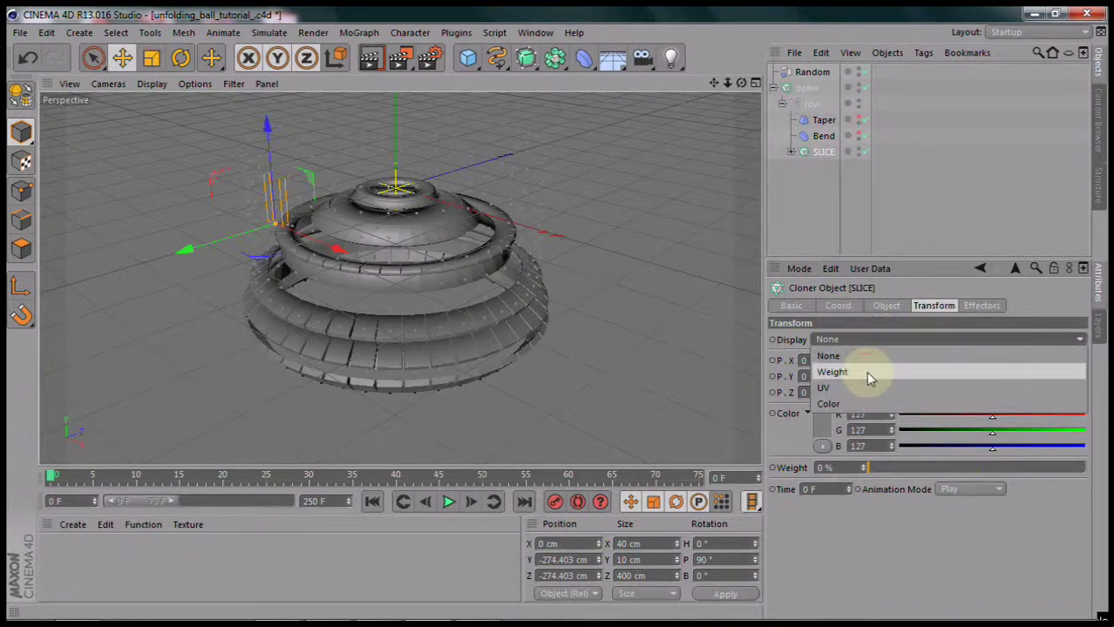
{"action": "left_click", "coordinate": [865, 372]}
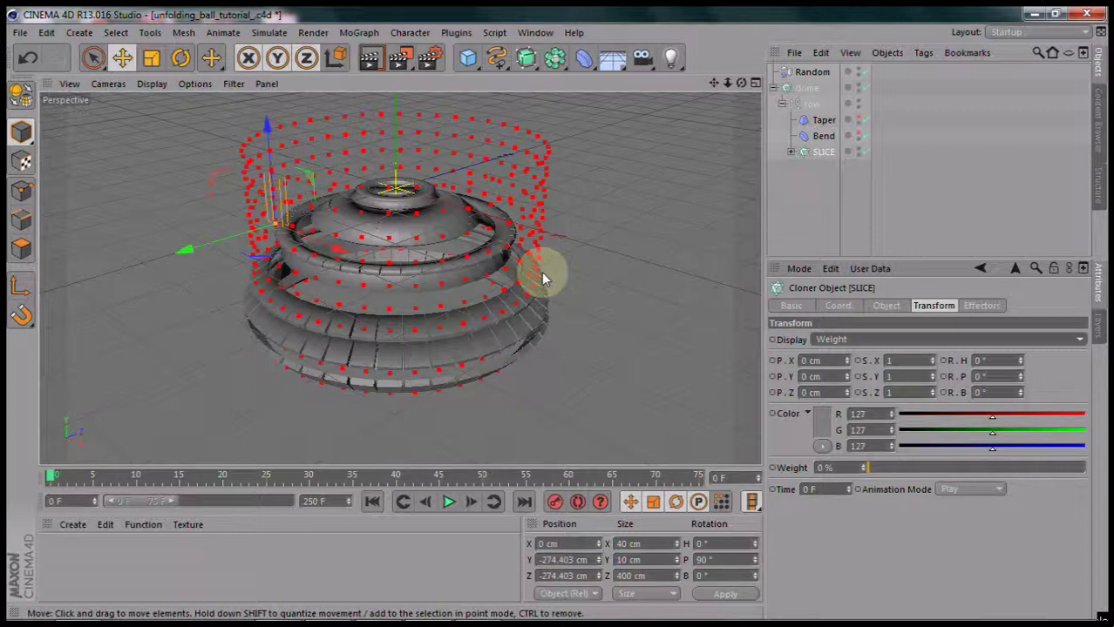
Select the Random effector, enlarge the Attributes panel and open its Random Mode list.
{"action": "left_click", "coordinate": [810, 73]}
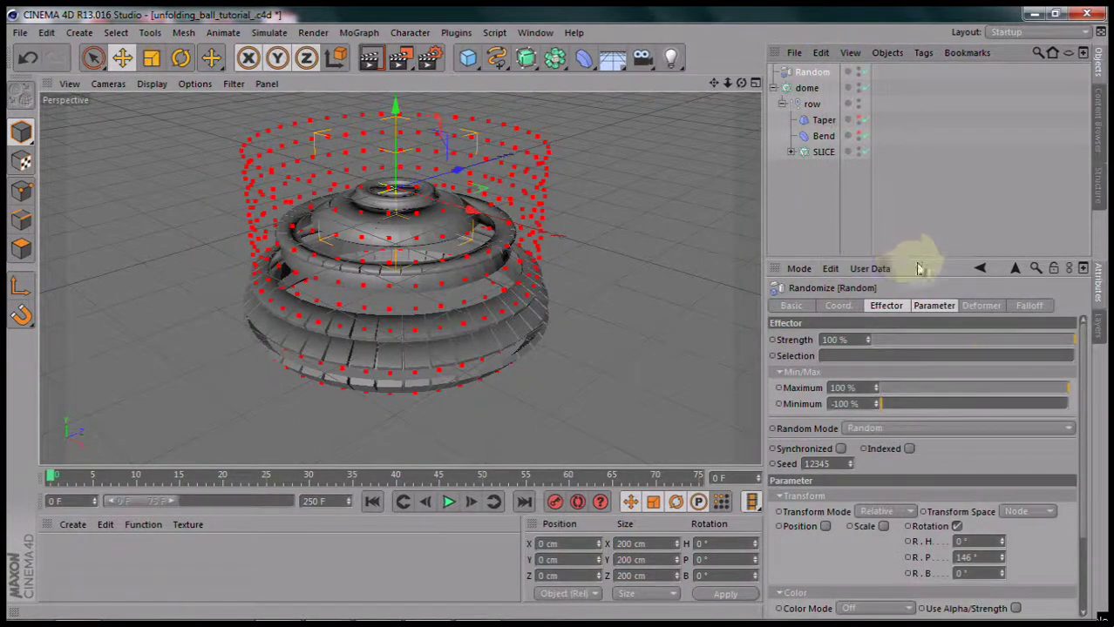
{"action": "left_click_drag", "start_coordinate": [919, 262], "coordinate": [919, 193]}
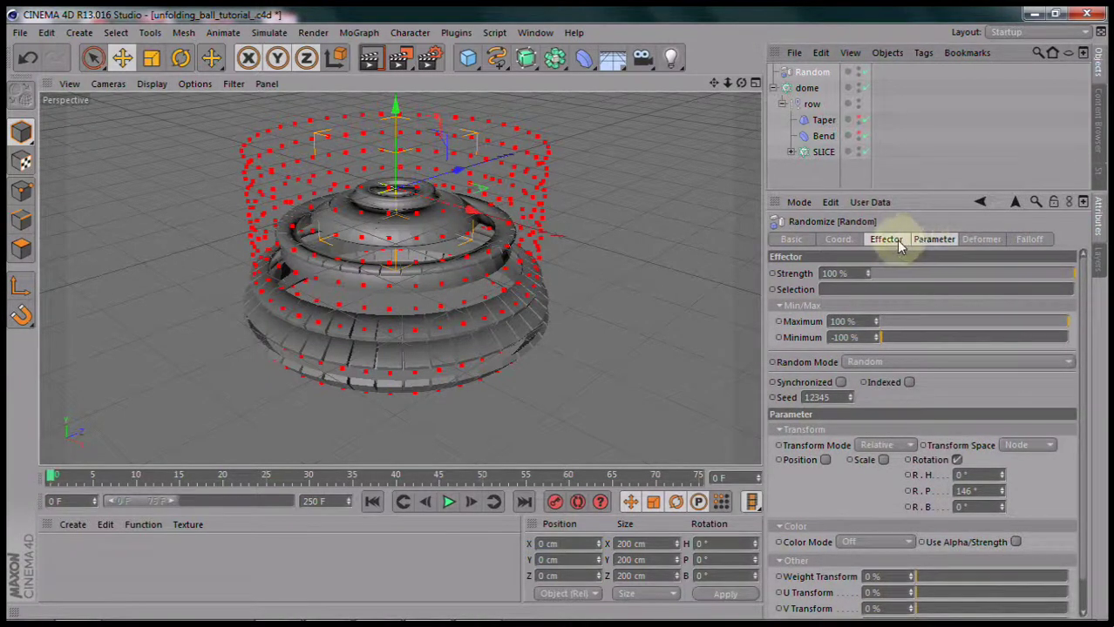
{"action": "left_click", "coordinate": [896, 240]}
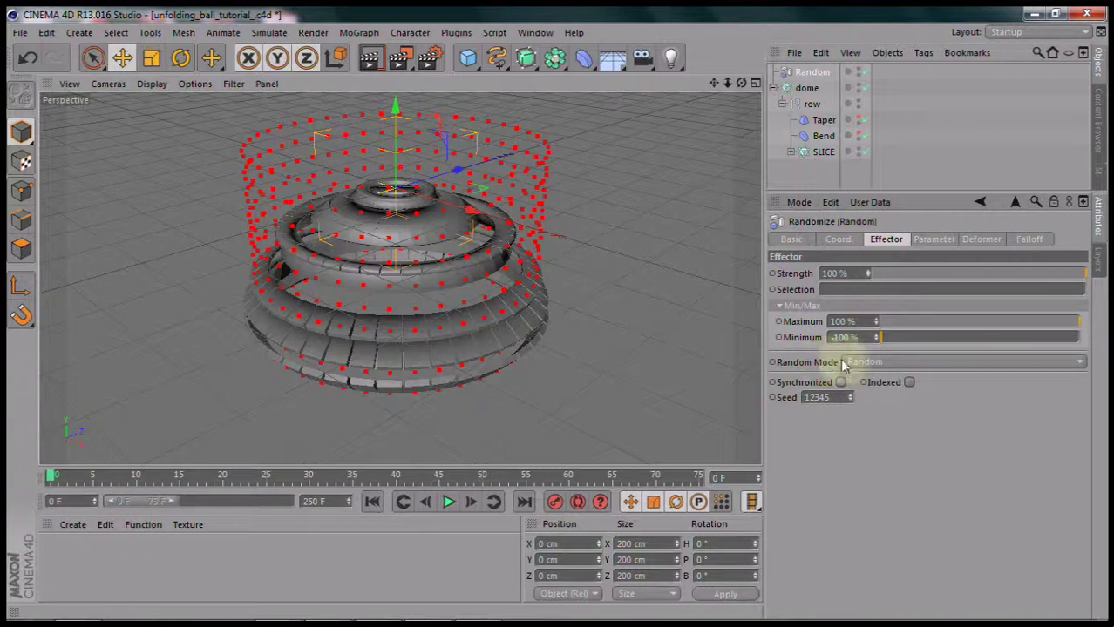
{"action": "left_click", "coordinate": [952, 363]}
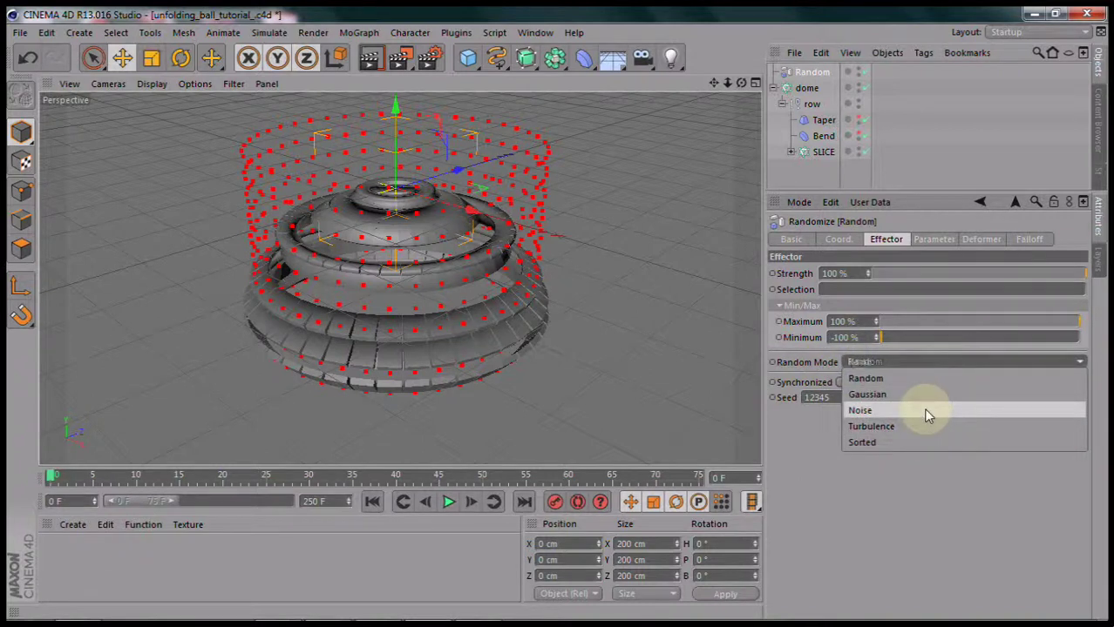
Switch the Random effector's Random Mode to Turbulence.
{"action": "left_click", "coordinate": [923, 410]}
{"action": "left_click", "coordinate": [950, 365]}
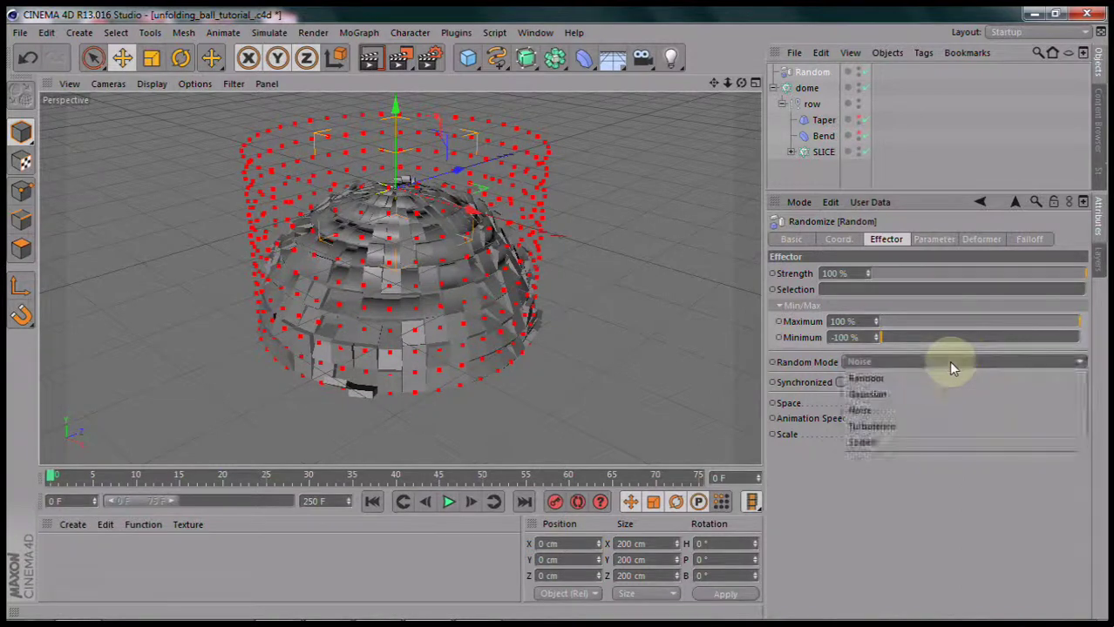
{"action": "left_click", "coordinate": [935, 413]}
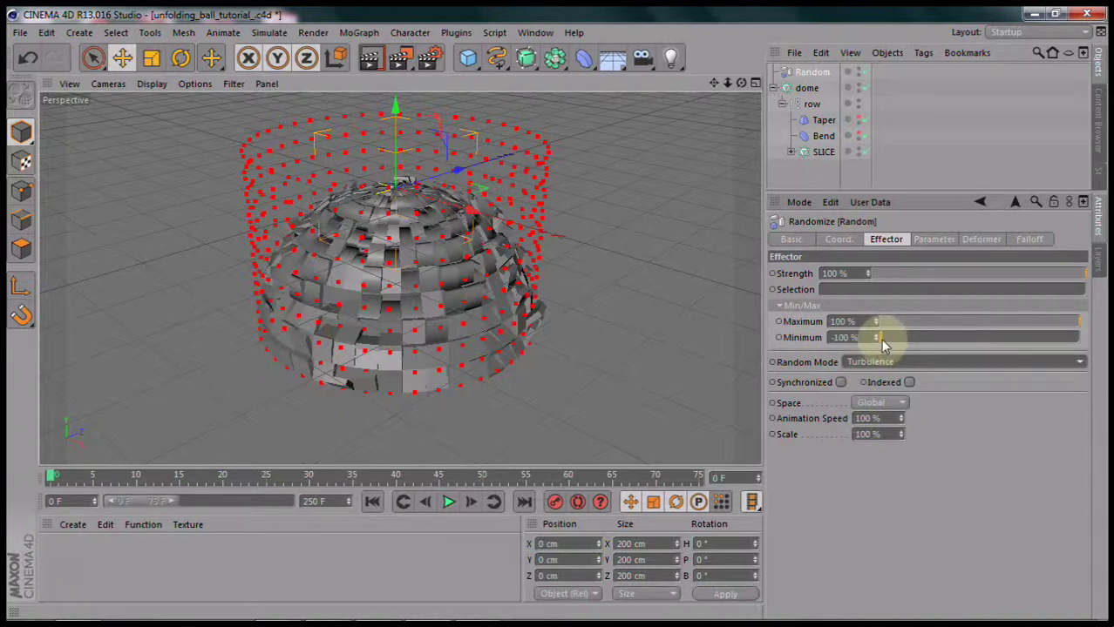
Set the Random effector's Minimum to 0 %.
{"action": "left_click_drag", "start_coordinate": [882, 340], "coordinate": [970, 346]}
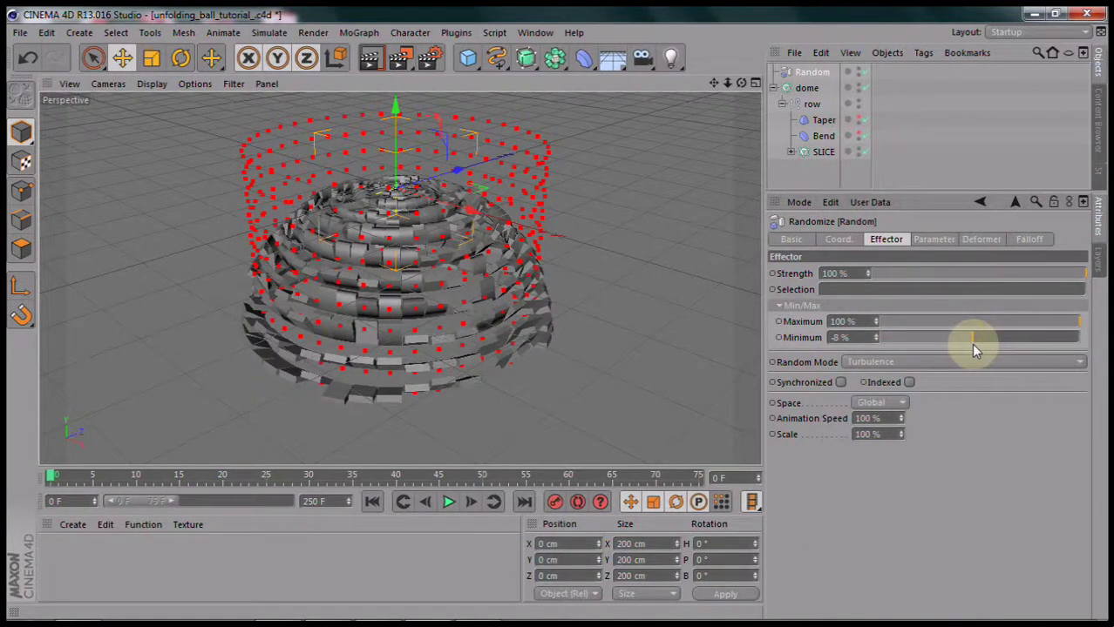
{"action": "left_click", "coordinate": [874, 337]}
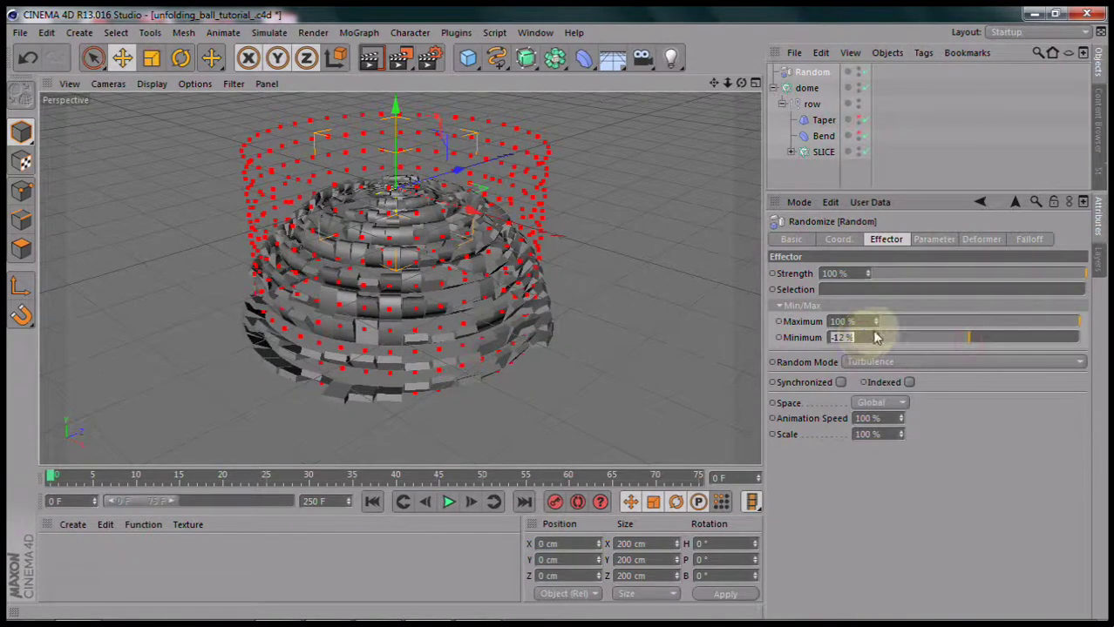
{"action": "type", "text": "0"}
{"action": "key", "text": "Return"}
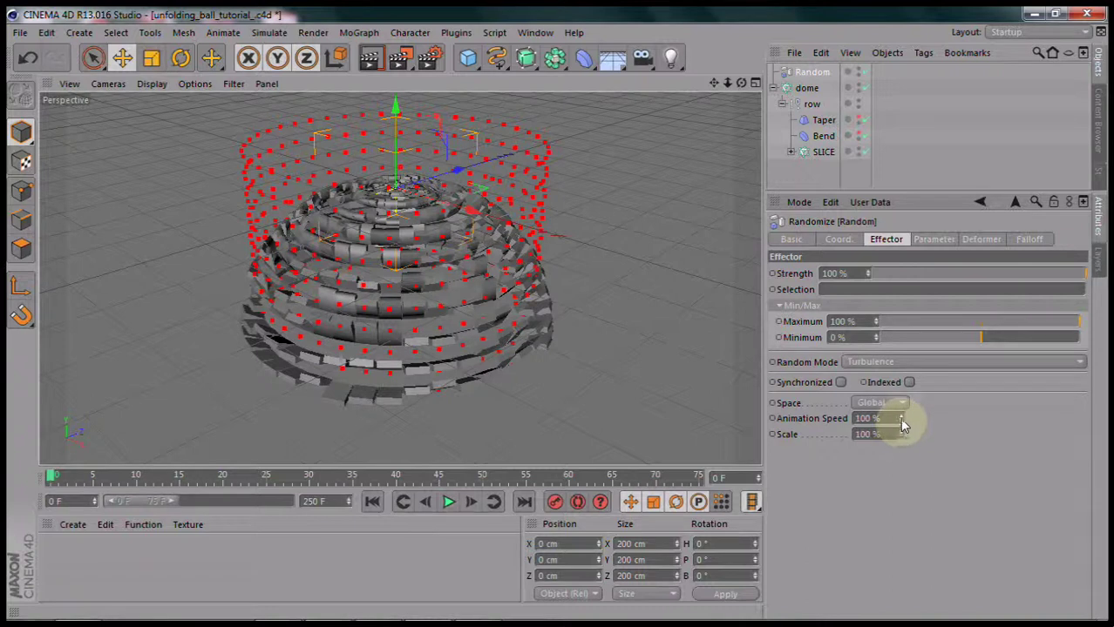
Set the Random effector's Animation Speed and Scale both to 40 %.
{"action": "left_click_drag", "start_coordinate": [900, 418], "coordinate": [900, 403]}
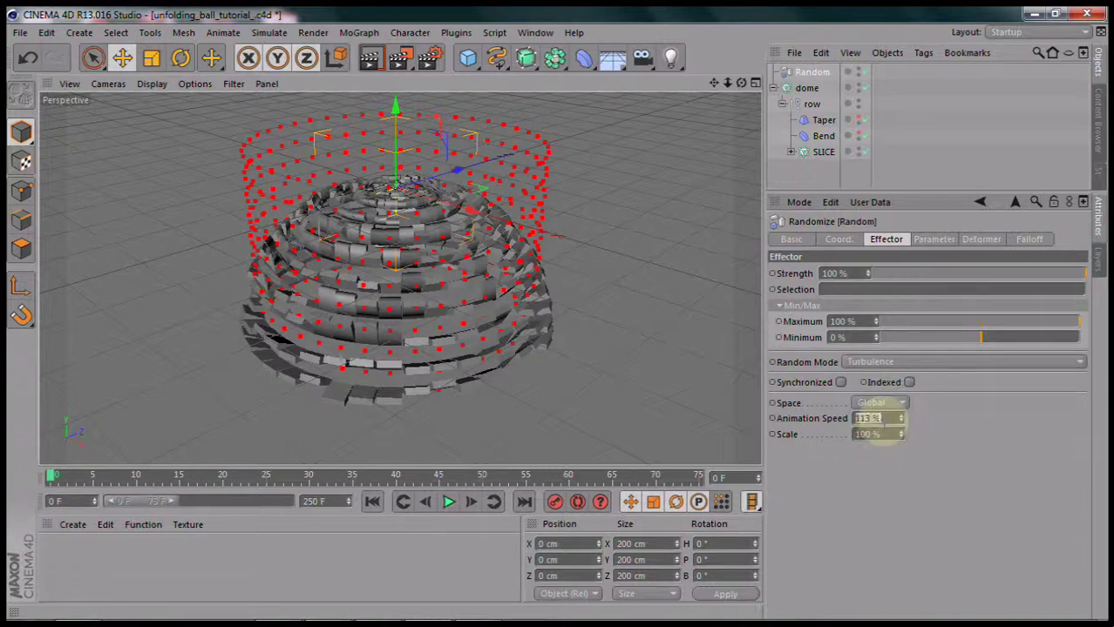
{"action": "type", "text": "0"}
{"action": "key", "text": "Tab"}
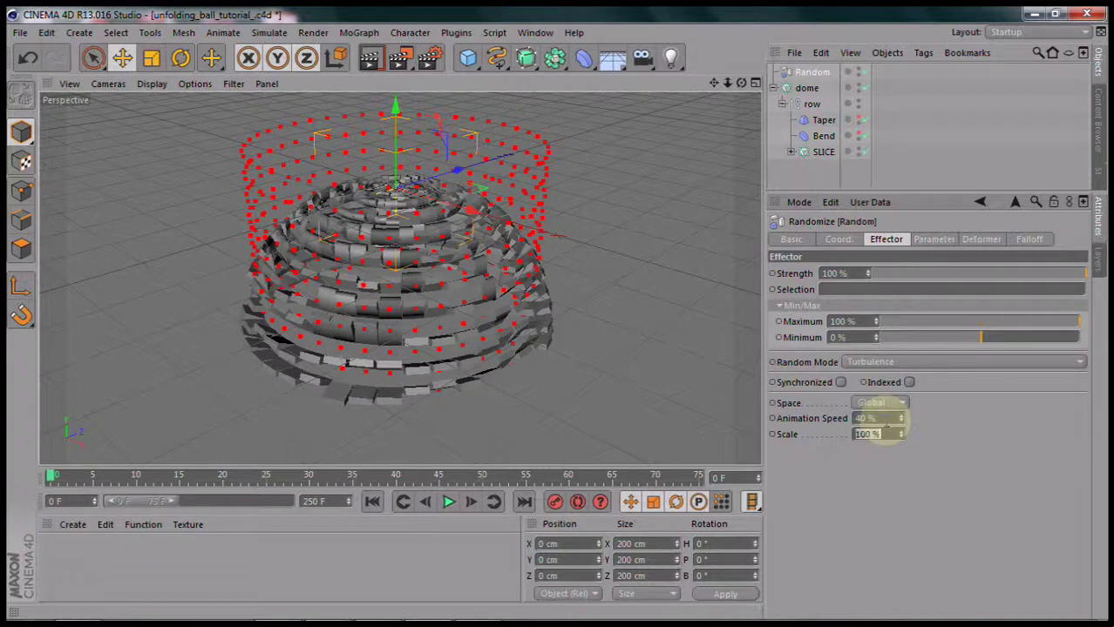
{"action": "type", "text": "40"}
{"action": "key", "text": "Return"}
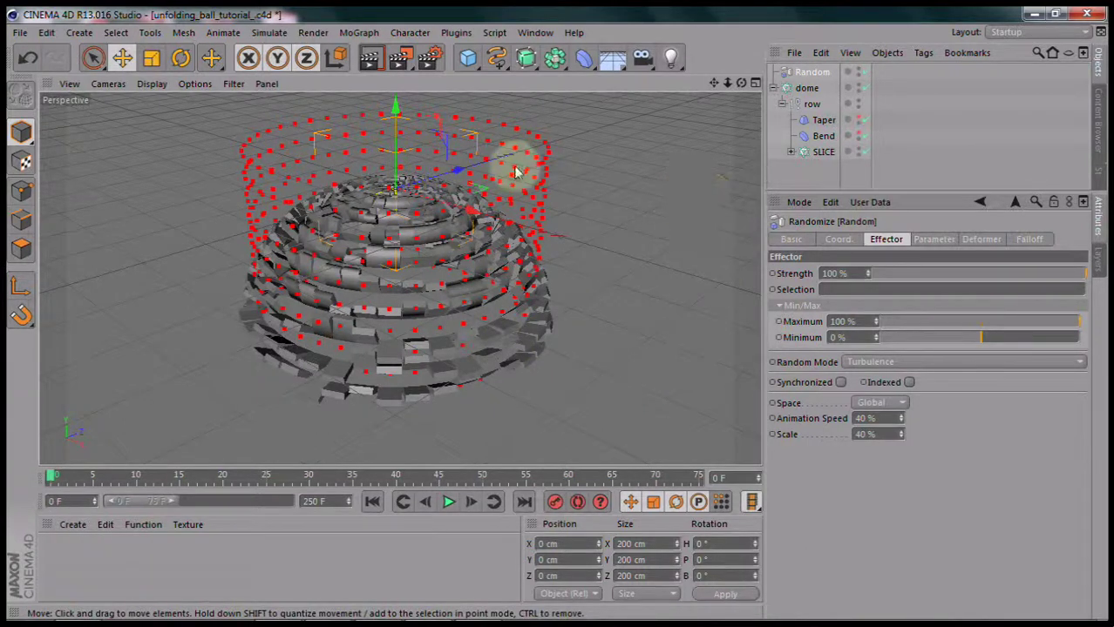
With the SLICE cloner selected, add a Plain effector from MoGraph > Effector.
{"action": "left_click", "coordinate": [359, 32]}
{"action": "mouse_move", "coordinate": [375, 56]}
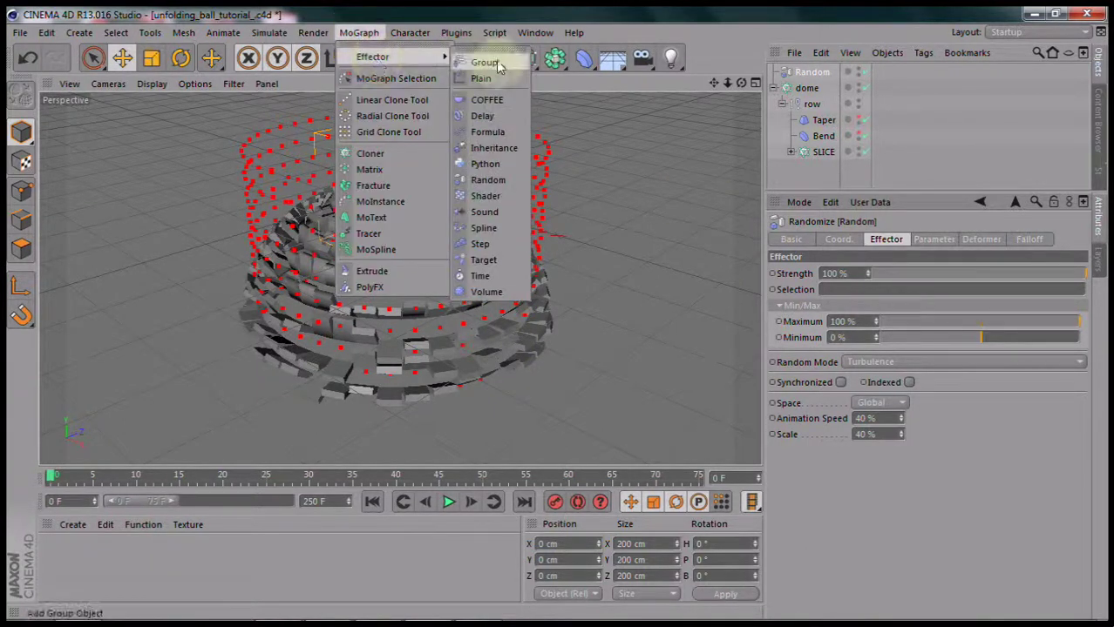
{"action": "left_click", "coordinate": [359, 32]}
{"action": "left_click", "coordinate": [409, 32]}
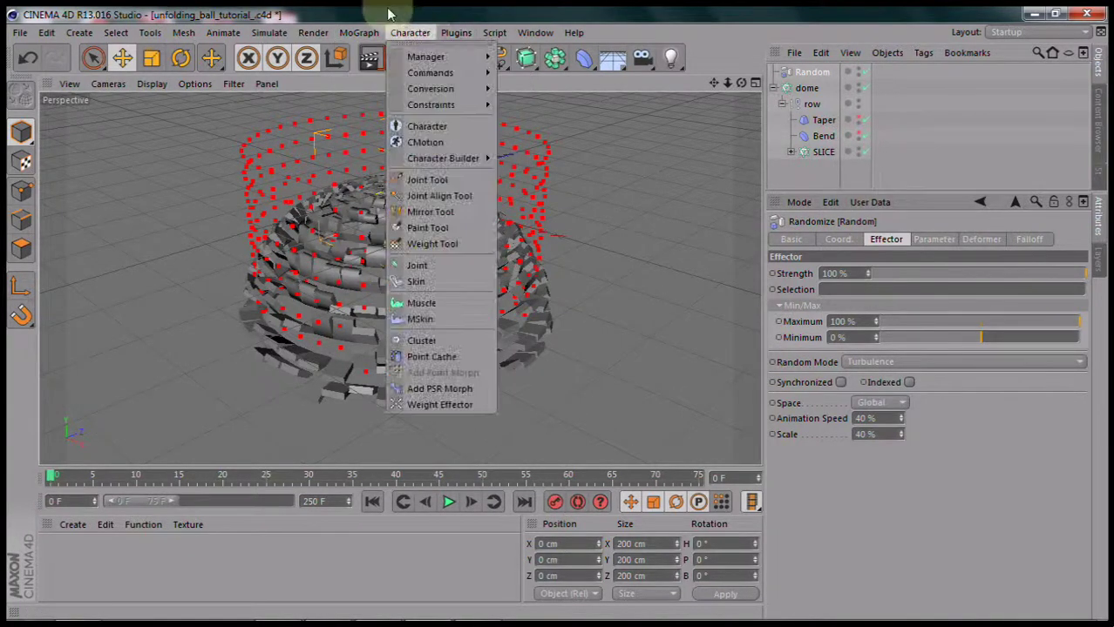
{"action": "left_click", "coordinate": [363, 33]}
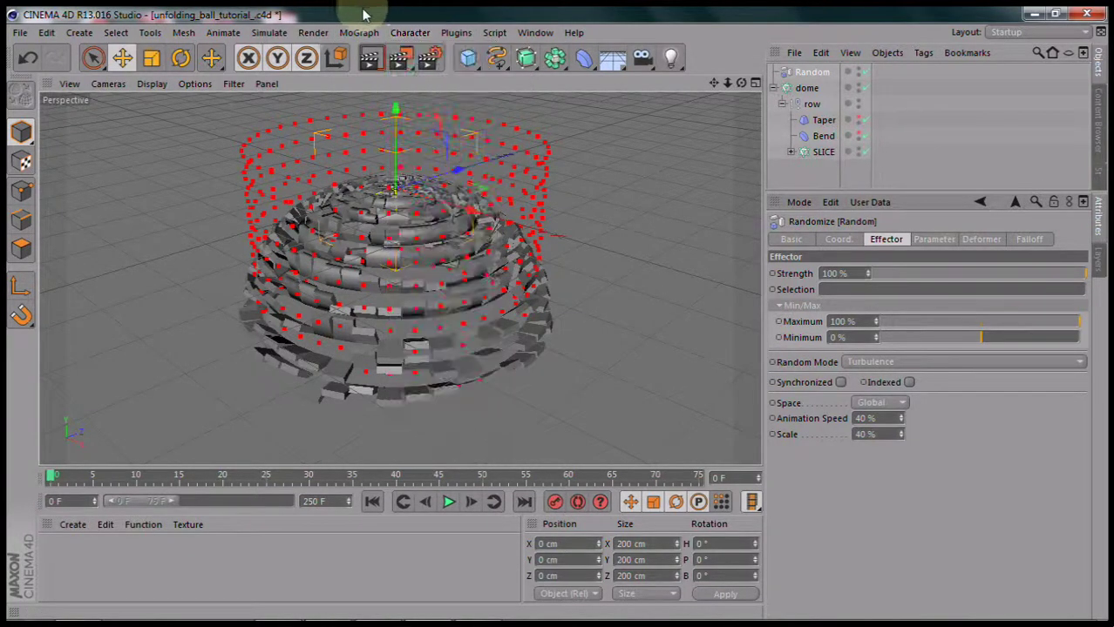
{"action": "left_click", "coordinate": [822, 152]}
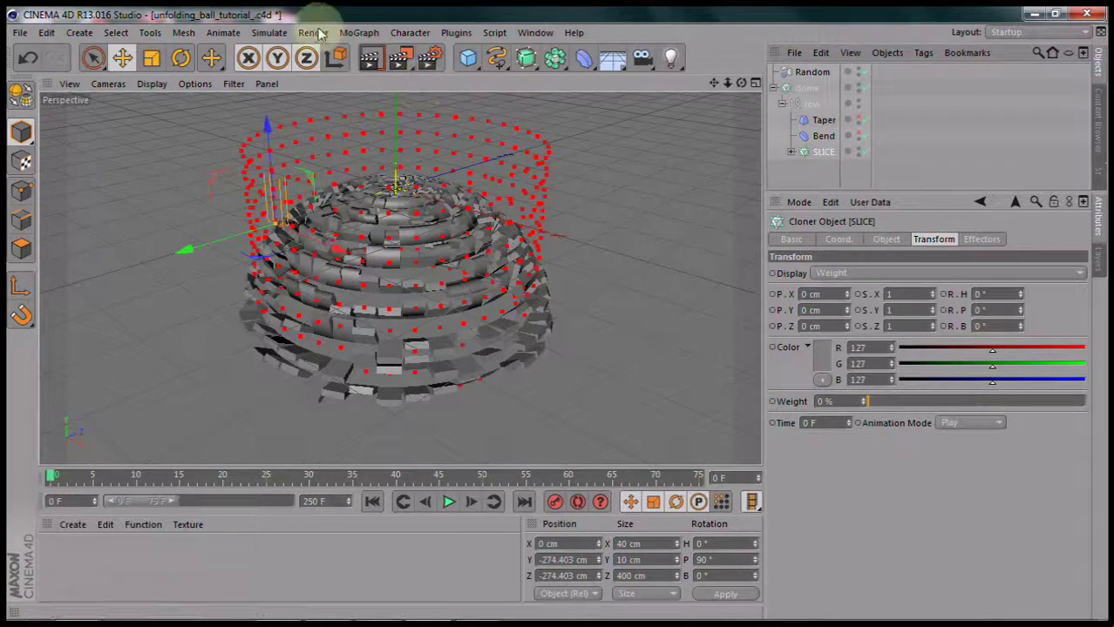
{"action": "left_click", "coordinate": [350, 32]}
{"action": "mouse_move", "coordinate": [373, 56]}
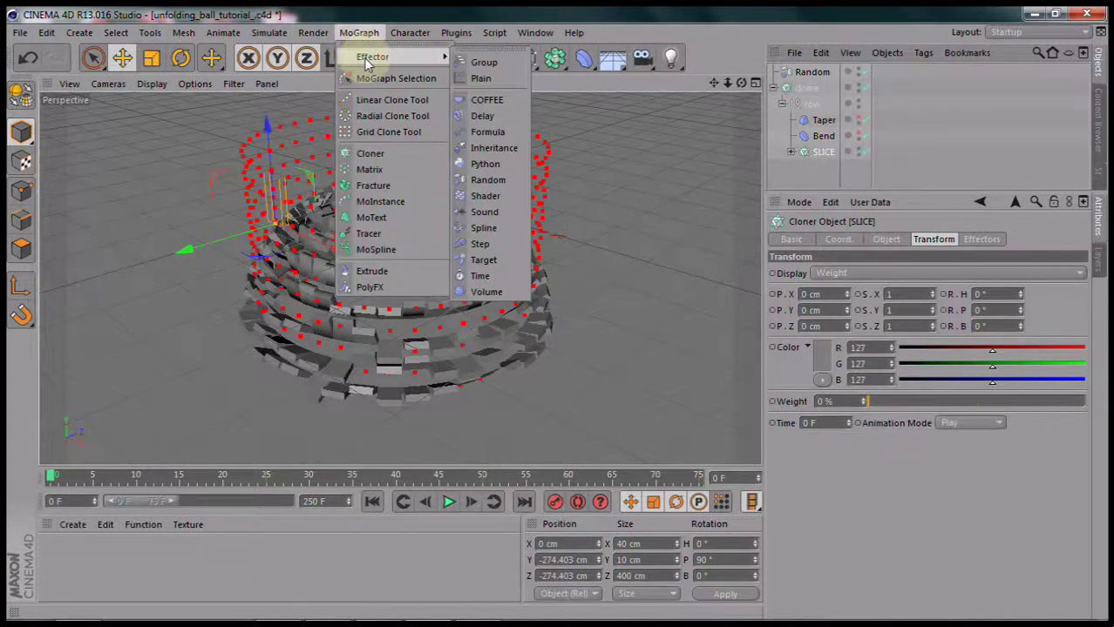
{"action": "left_click", "coordinate": [481, 79]}
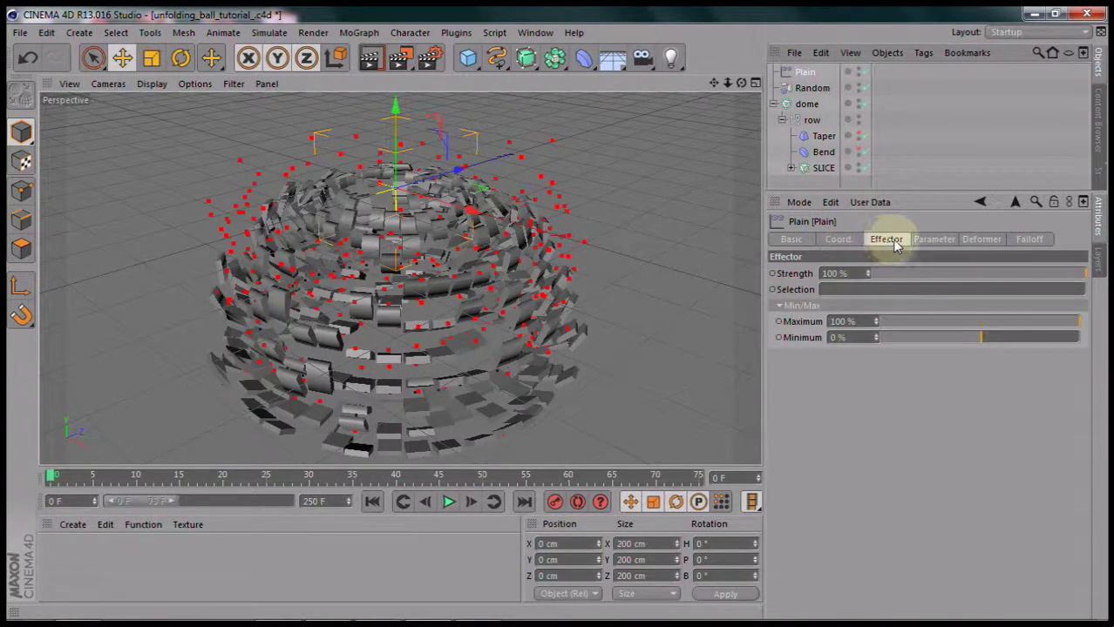
Turn off the Plain effector's Position parameter, then reselect the SLICE cloner.
{"action": "left_click", "coordinate": [933, 239]}
{"action": "left_click", "coordinate": [824, 302]}
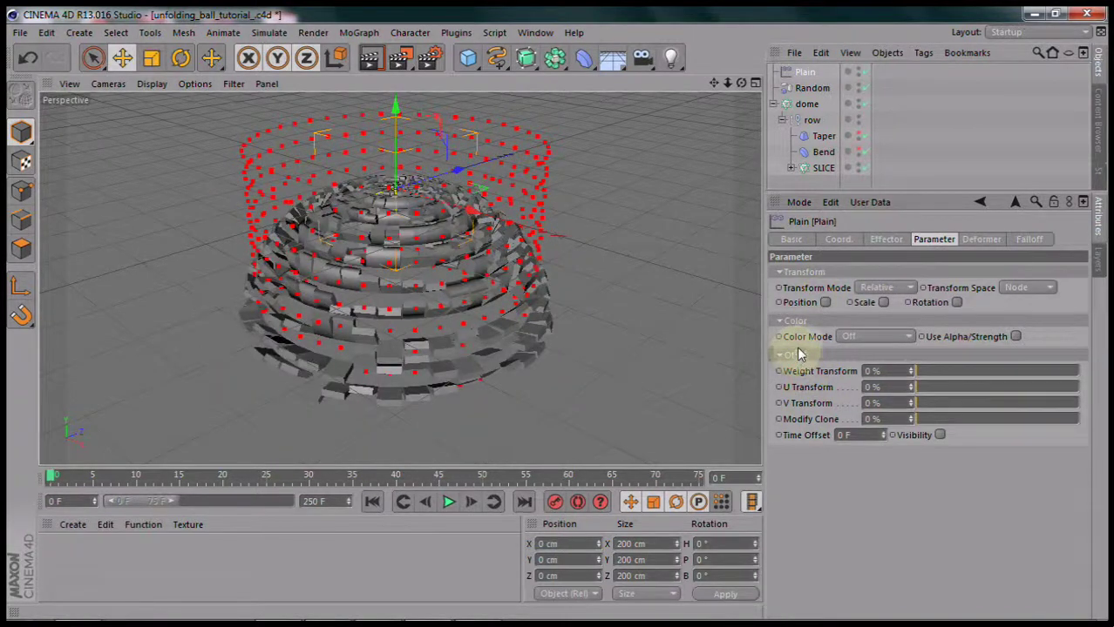
{"action": "left_click", "coordinate": [825, 168]}
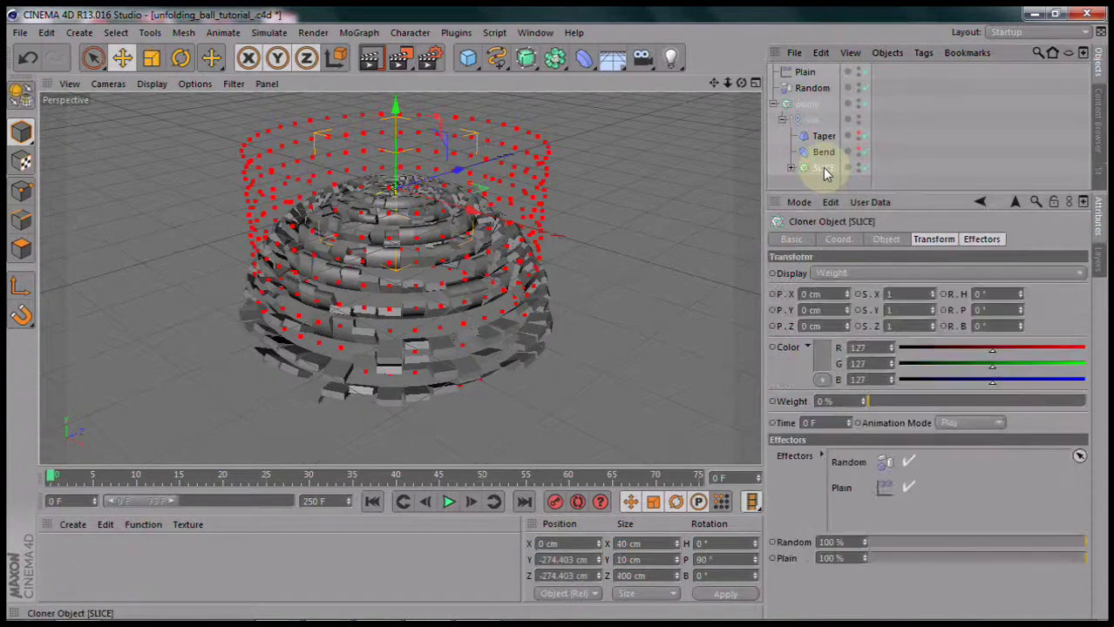
Drag Plain into the SLICE cloner's Effectors list beneath Random.
{"action": "left_click", "coordinate": [981, 238]}
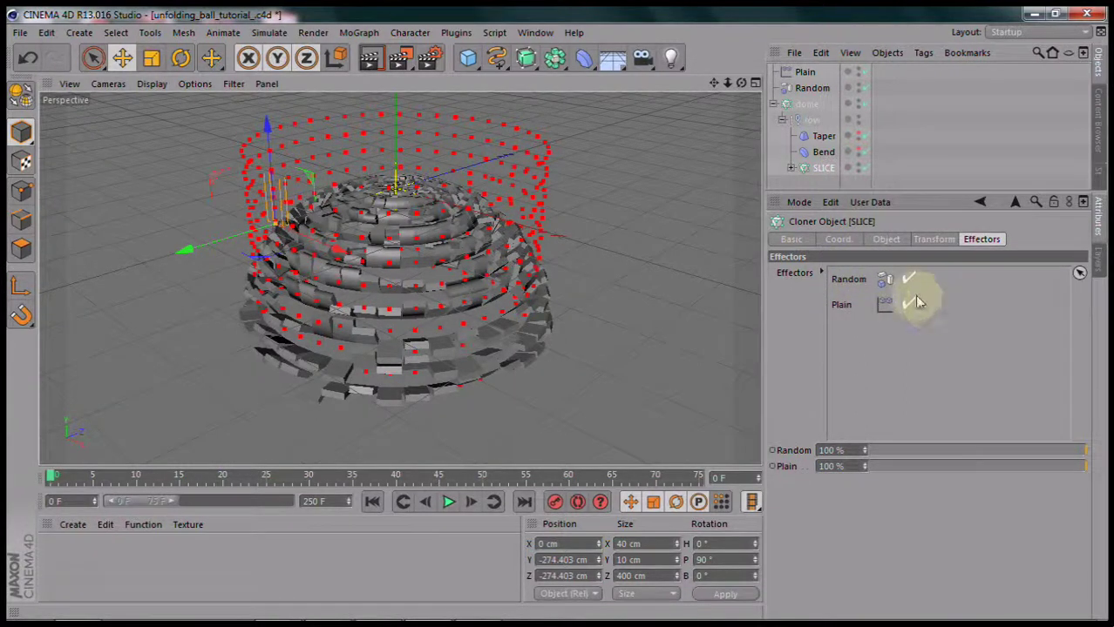
{"action": "mouse_move", "coordinate": [806, 78]}
{"action": "left_mouse_down"}
{"action": "mouse_move", "coordinate": [867, 301]}
{"action": "mouse_move", "coordinate": [803, 76]}
{"action": "left_mouse_up"}
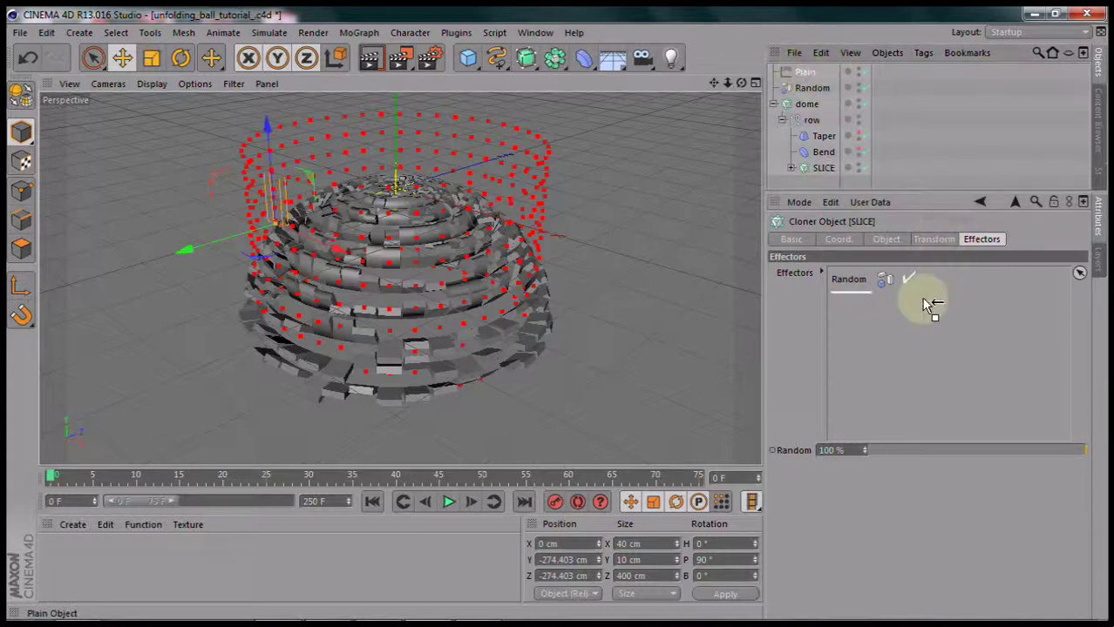
{"action": "left_click_drag", "start_coordinate": [803, 77], "coordinate": [910, 316]}
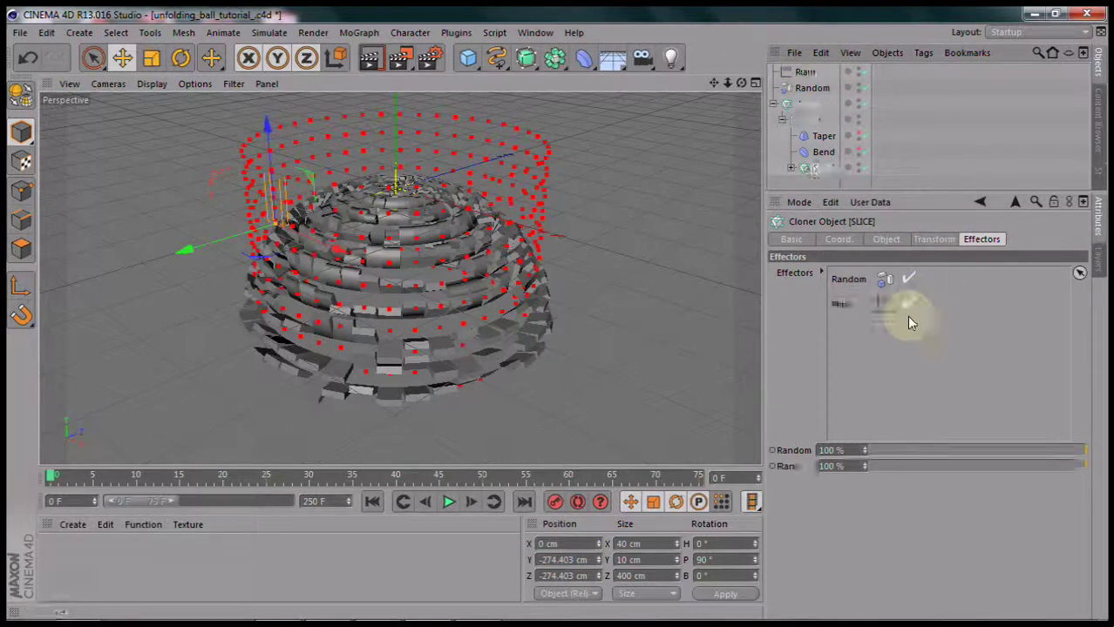
{"action": "left_click", "coordinate": [841, 278]}
{"action": "mouse_move", "coordinate": [850, 287]}
{"action": "left_mouse_down"}
{"action": "mouse_move", "coordinate": [857, 321]}
{"action": "mouse_move", "coordinate": [852, 278]}
{"action": "mouse_move", "coordinate": [875, 348]}
{"action": "left_mouse_up"}
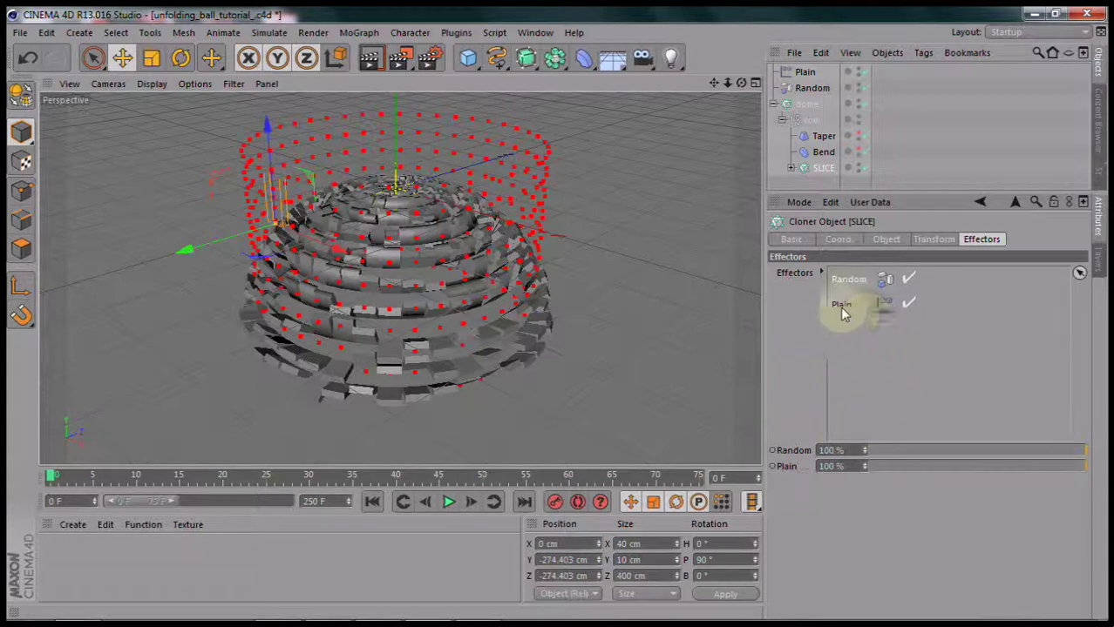
{"action": "left_click_drag", "start_coordinate": [843, 313], "coordinate": [838, 431]}
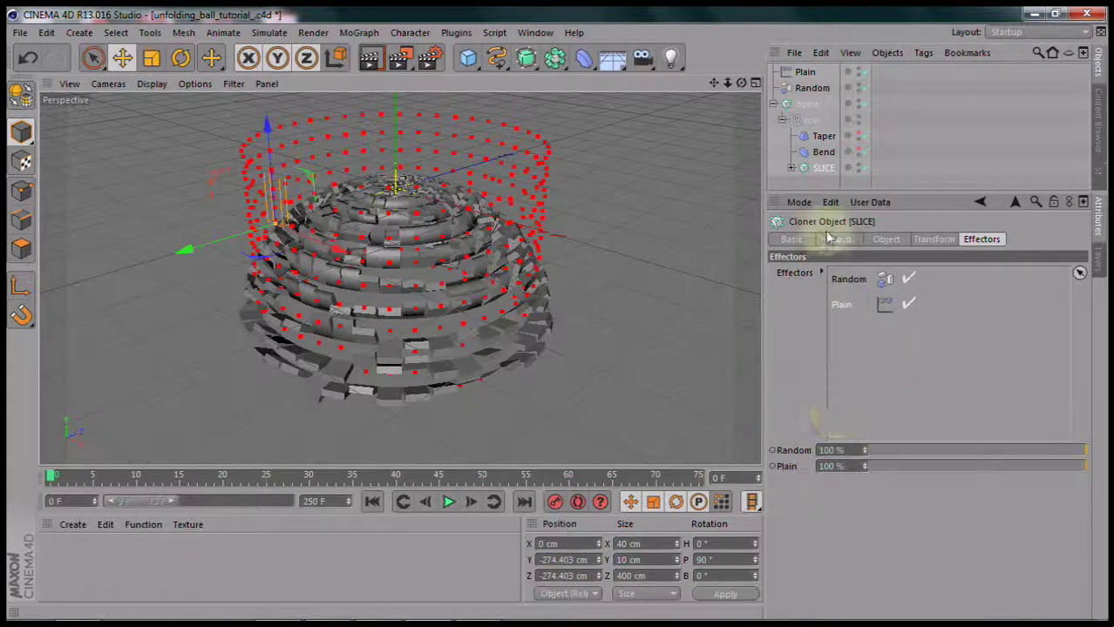